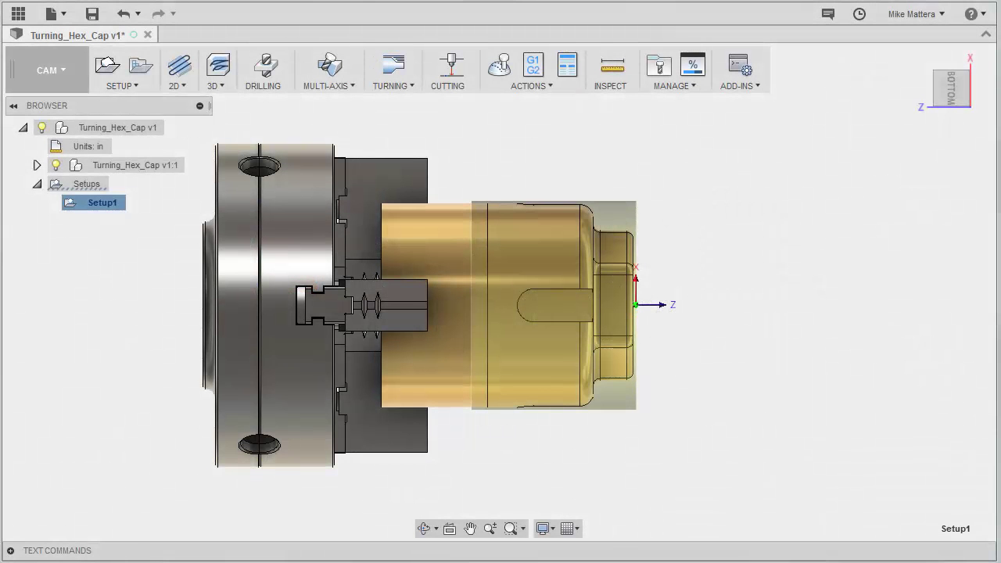
Step: Expand the TURNING menu on the CAM toolbar to list its turning operations
click(398, 86)
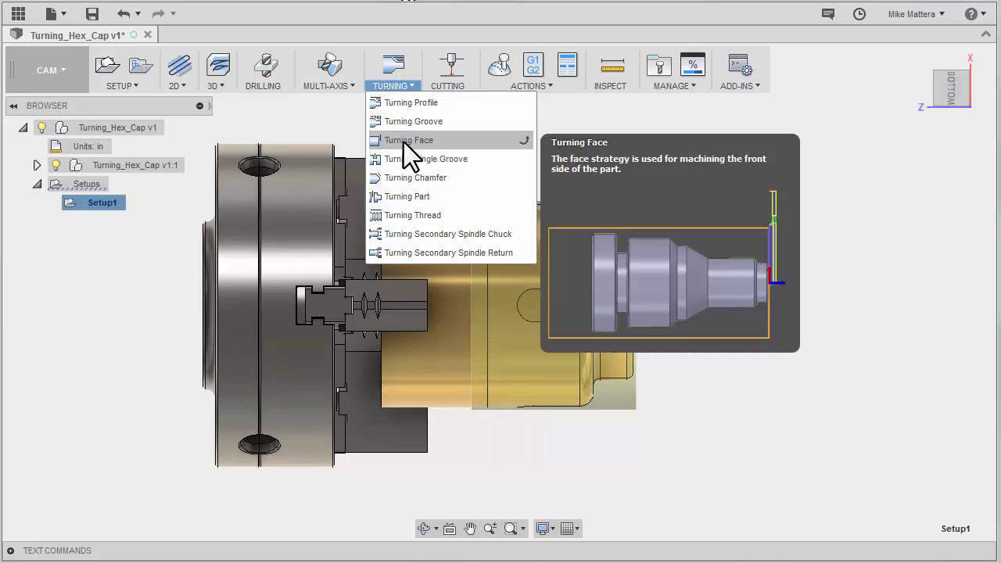
Step: Start a Turning Face operation using tool 1, CNMG432-MCLN-R
click(403, 142)
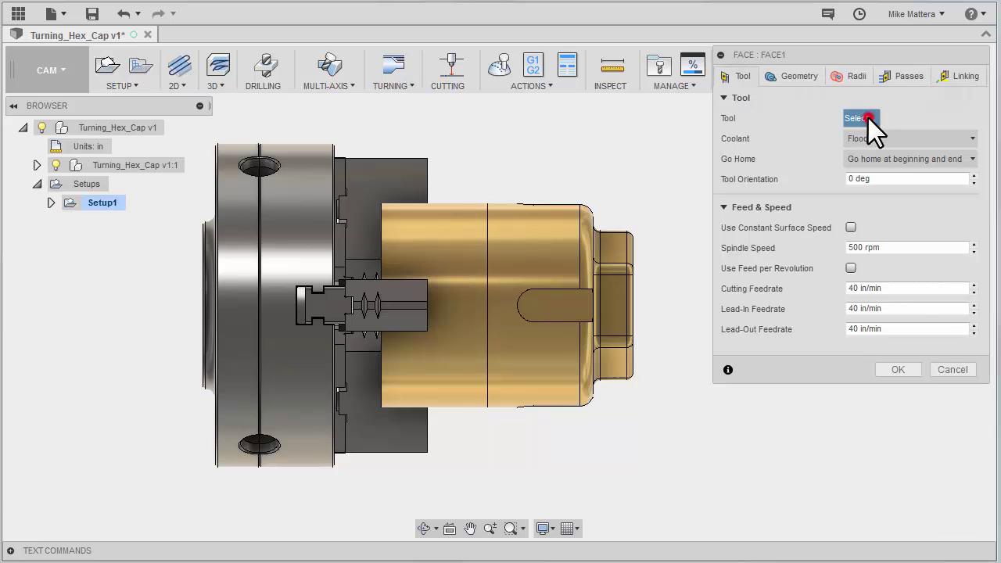
click(869, 118)
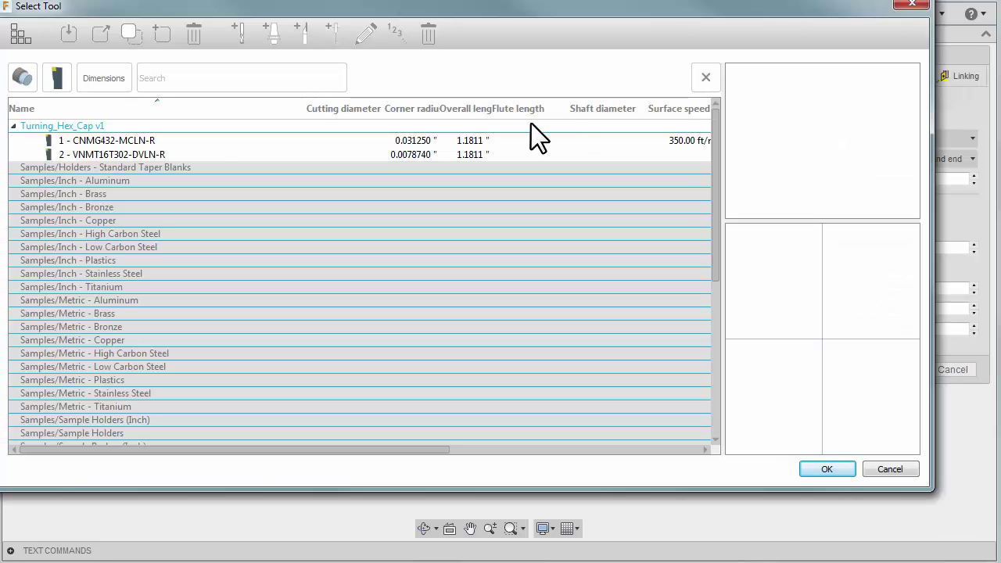
click(140, 141)
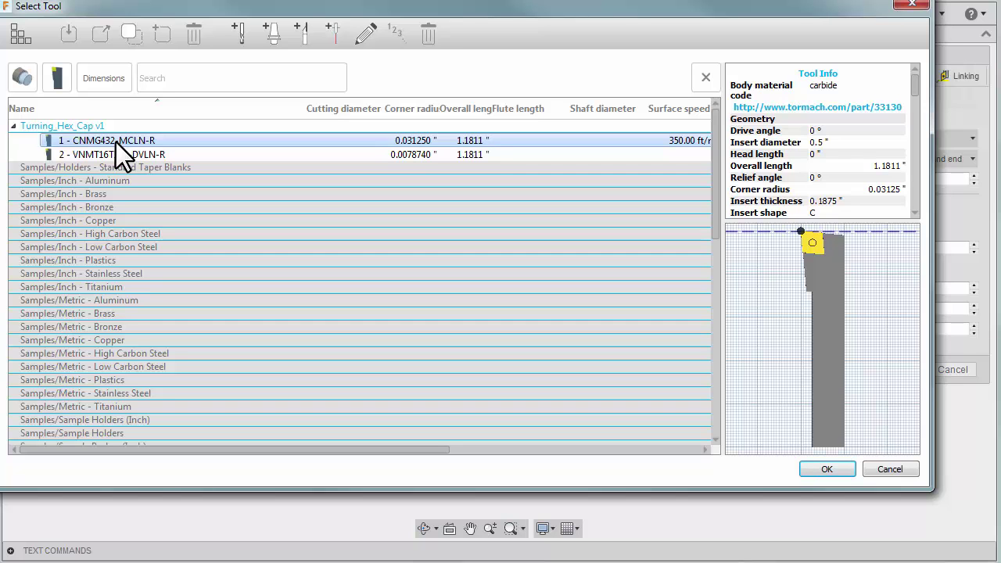
double_click(160, 141)
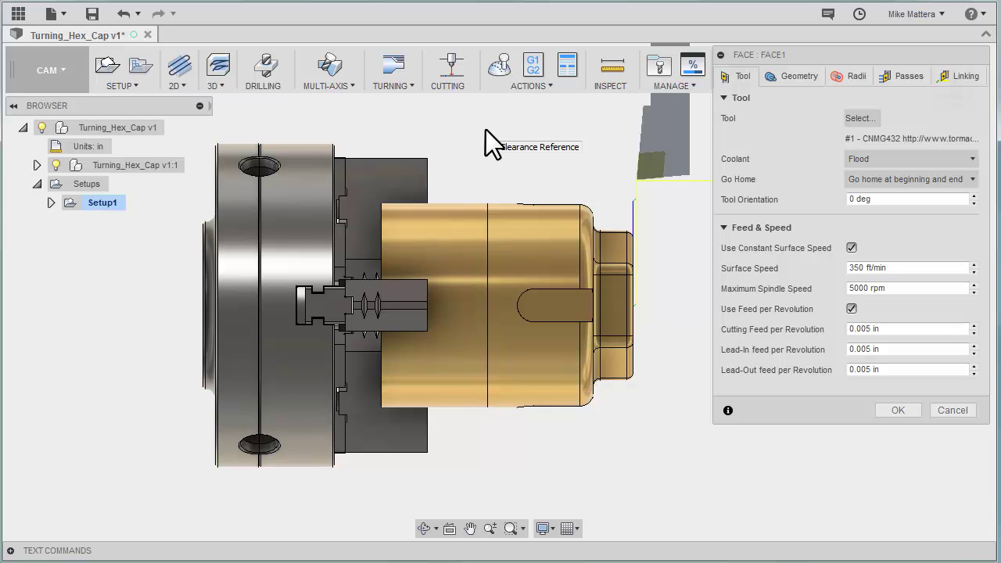
Step: Review the Face Geometry, Radii, Passes and Linking tabs, then accept it as Face1
click(806, 76)
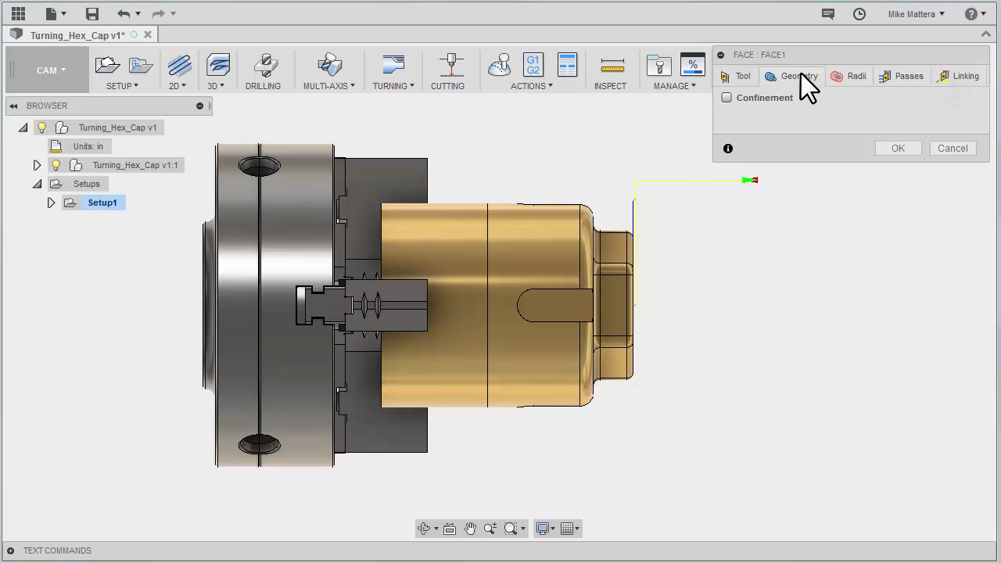
click(854, 77)
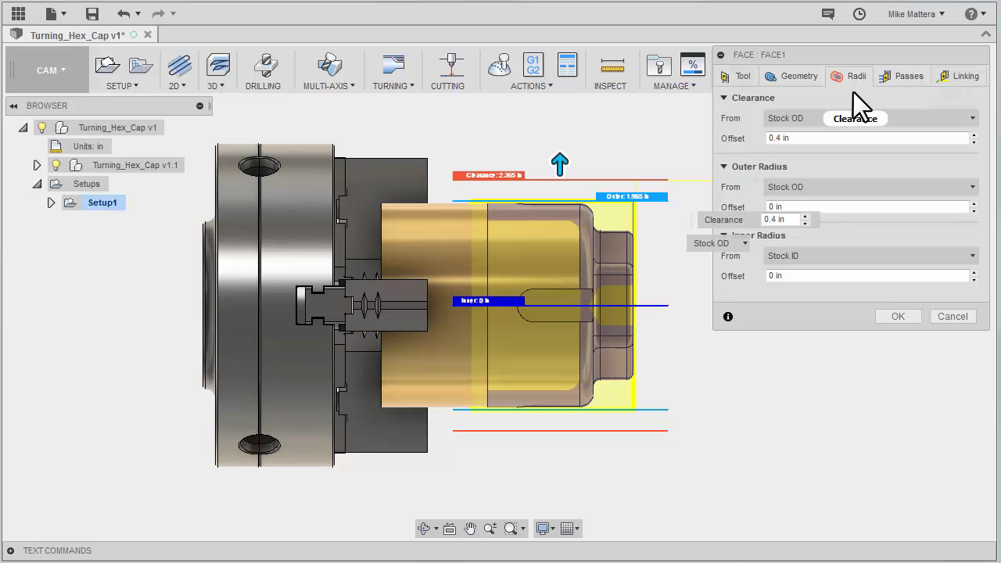
click(911, 77)
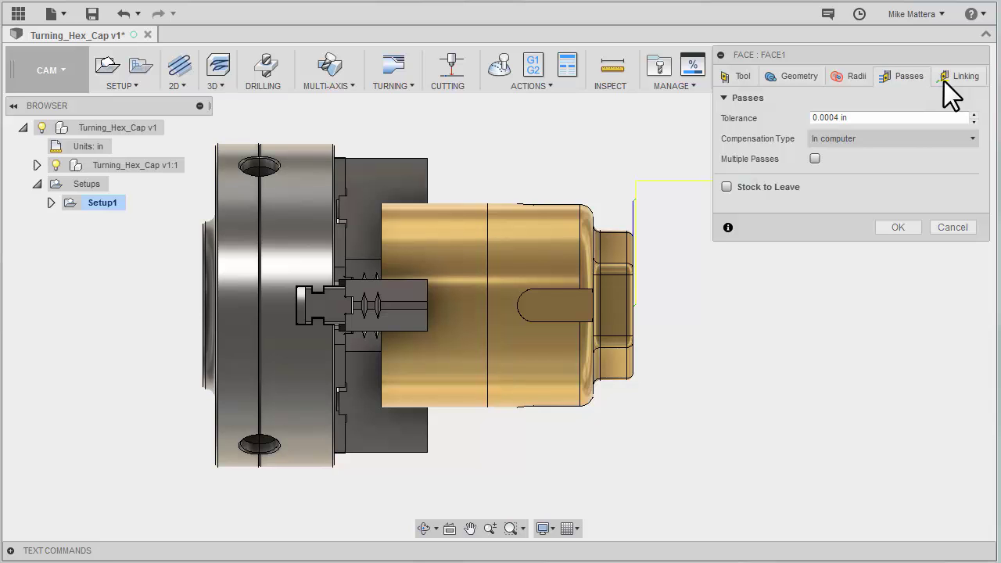
click(963, 77)
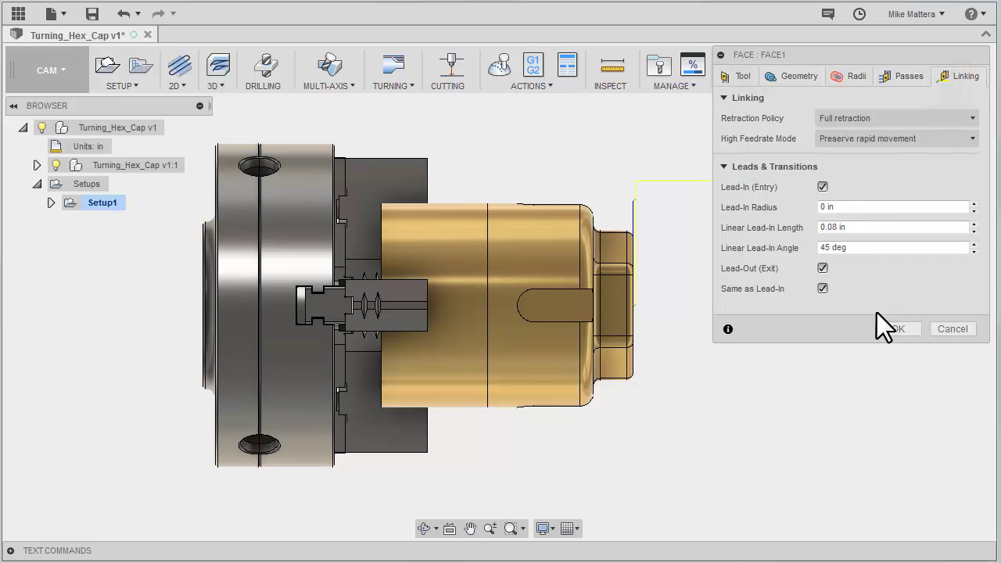
click(896, 330)
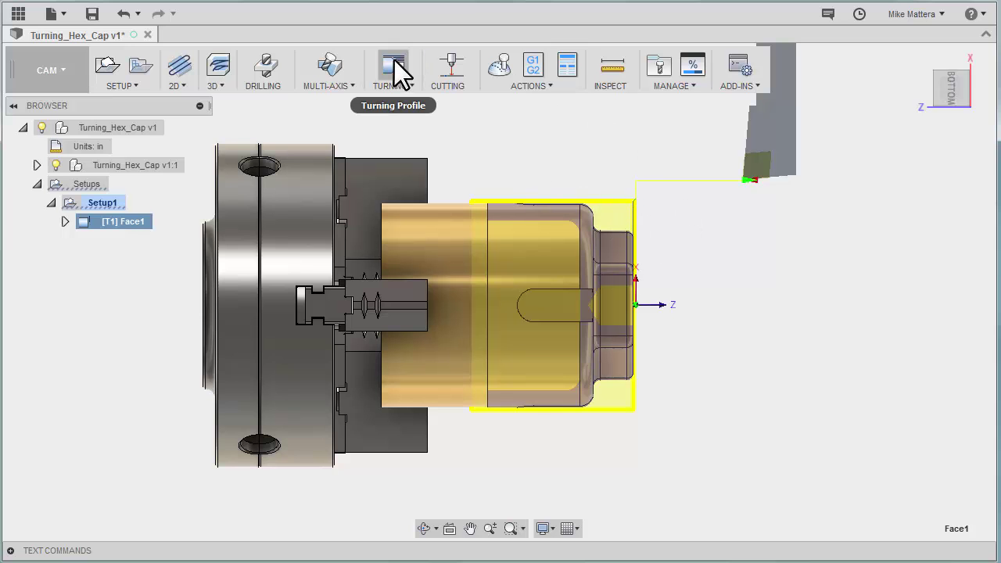
Step: Start a Turning Profile operation with tool 1, CNMG432, assigned
mouse_move(394, 61)
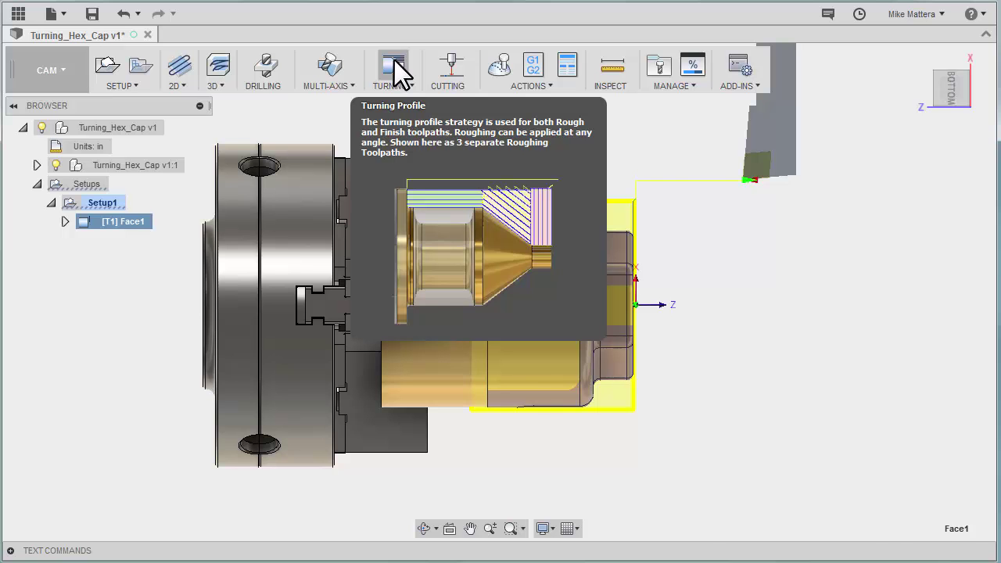
click(394, 60)
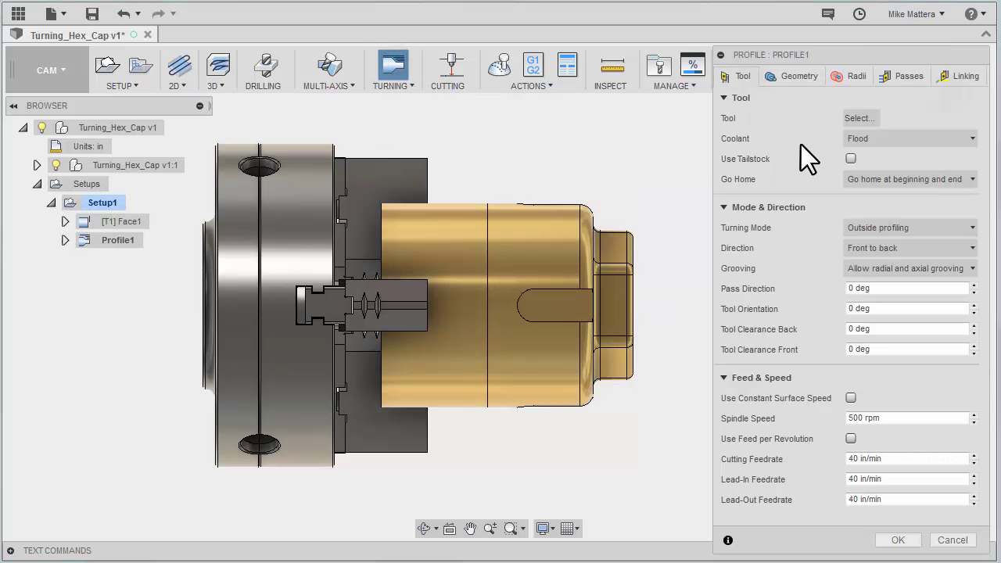
click(856, 120)
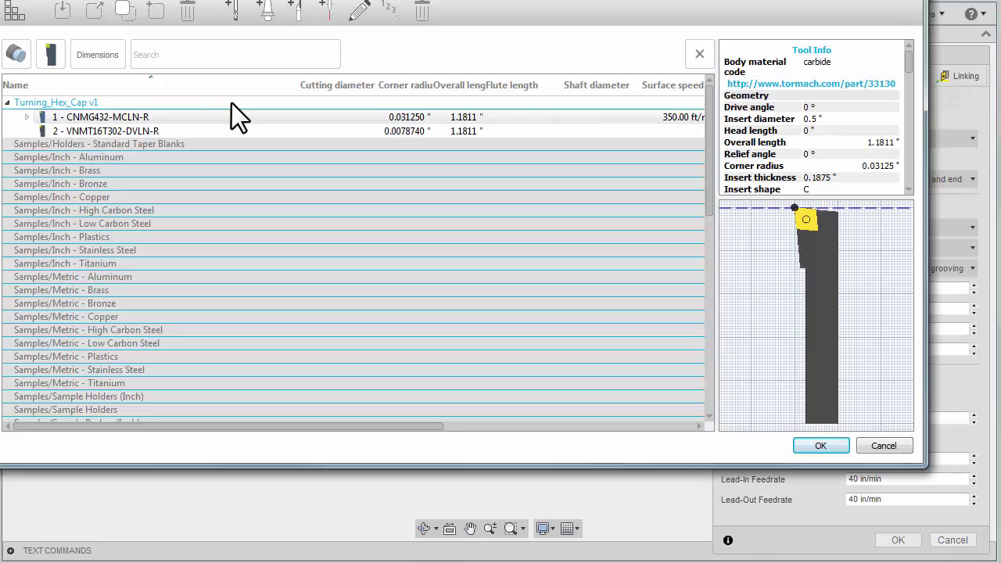
double_click(137, 120)
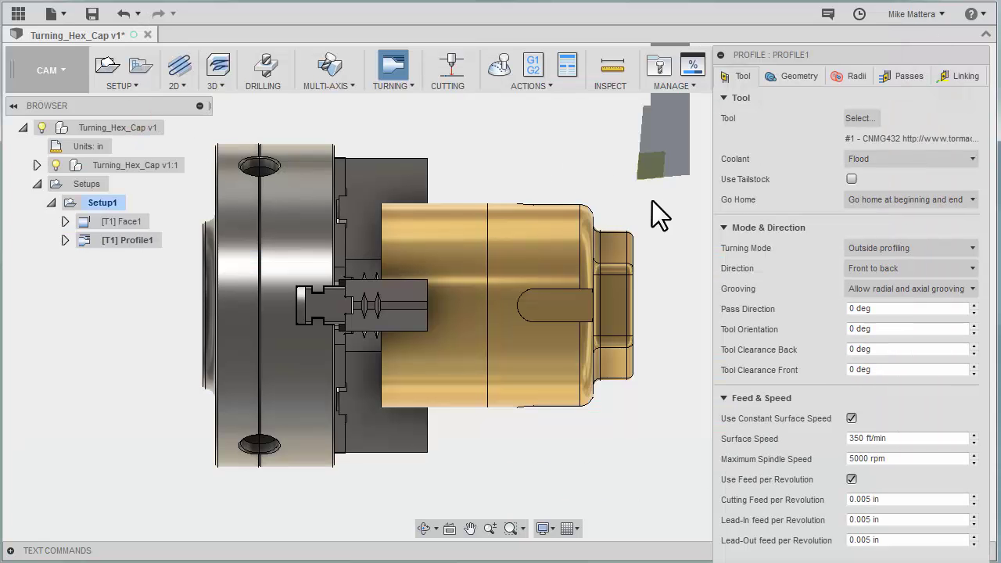
Step: Set Go Home to Don't go home and Grooving to Don't allow grooving
click(908, 201)
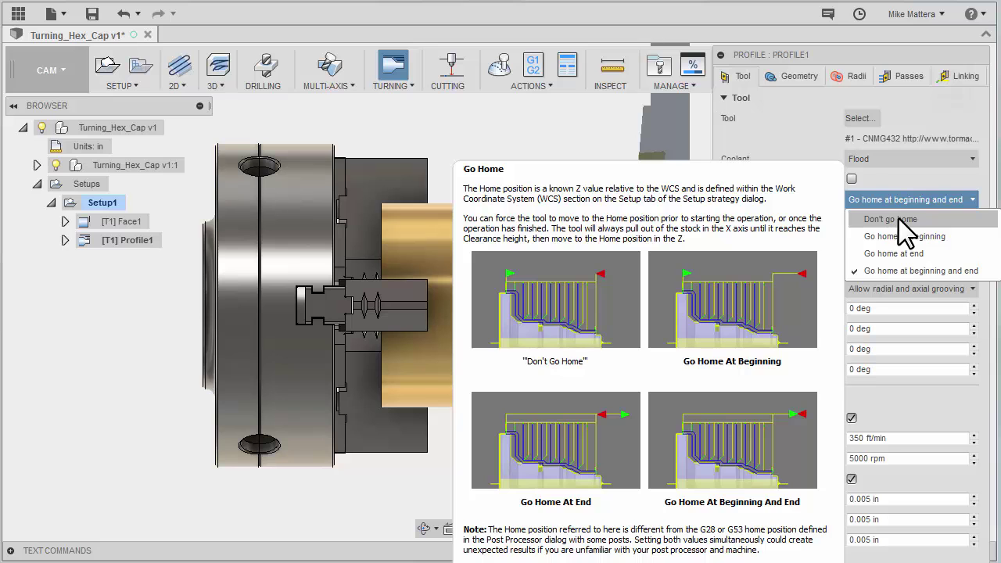
click(898, 219)
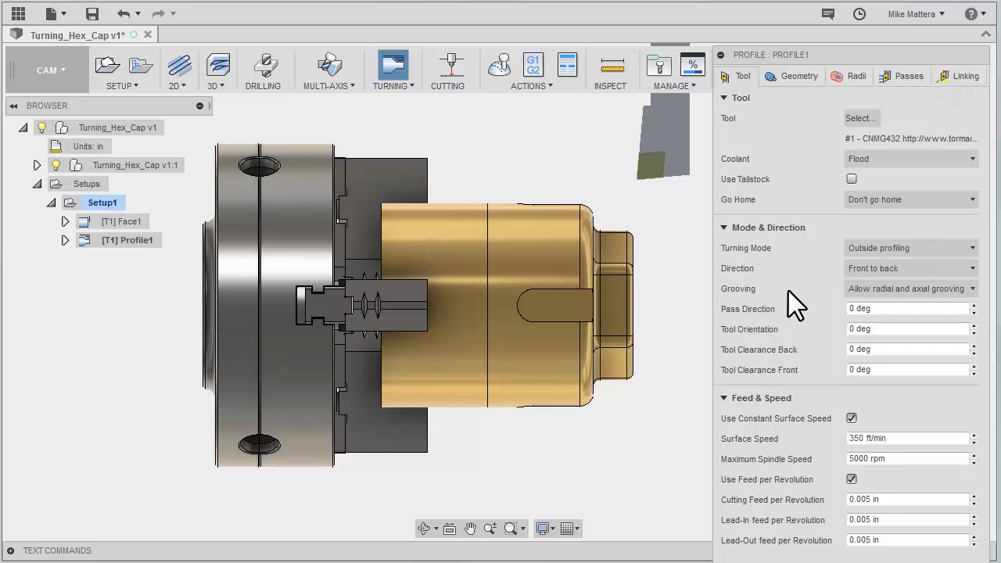
click(894, 292)
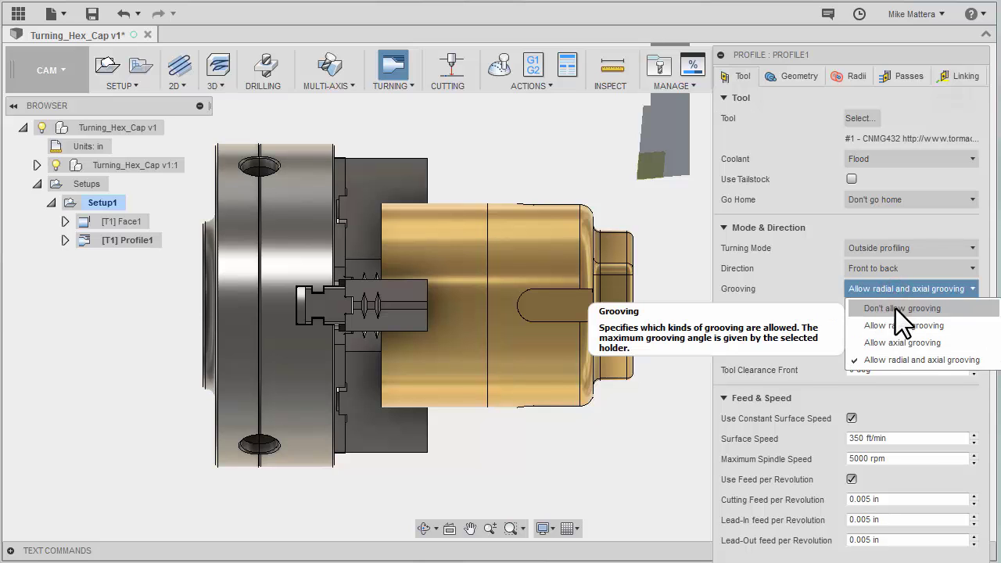
click(896, 308)
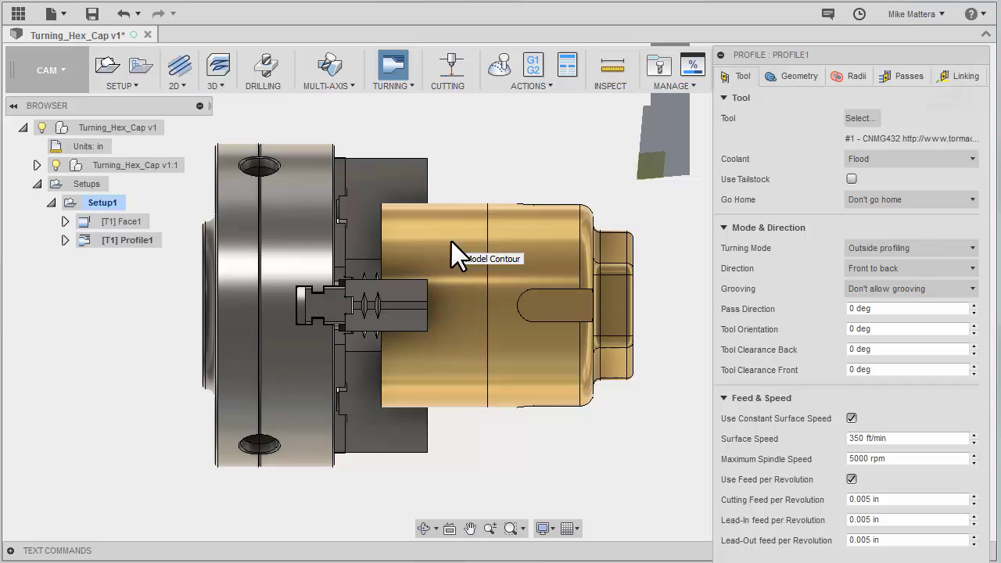
Step: Check the Geometry tab and accept the profile to generate Profile1's toolpath
click(801, 76)
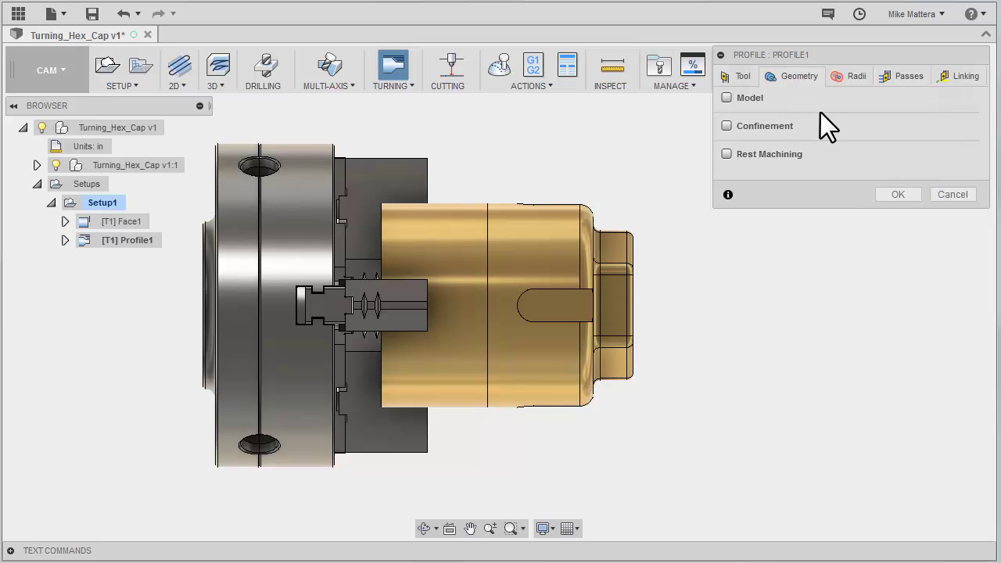
click(897, 194)
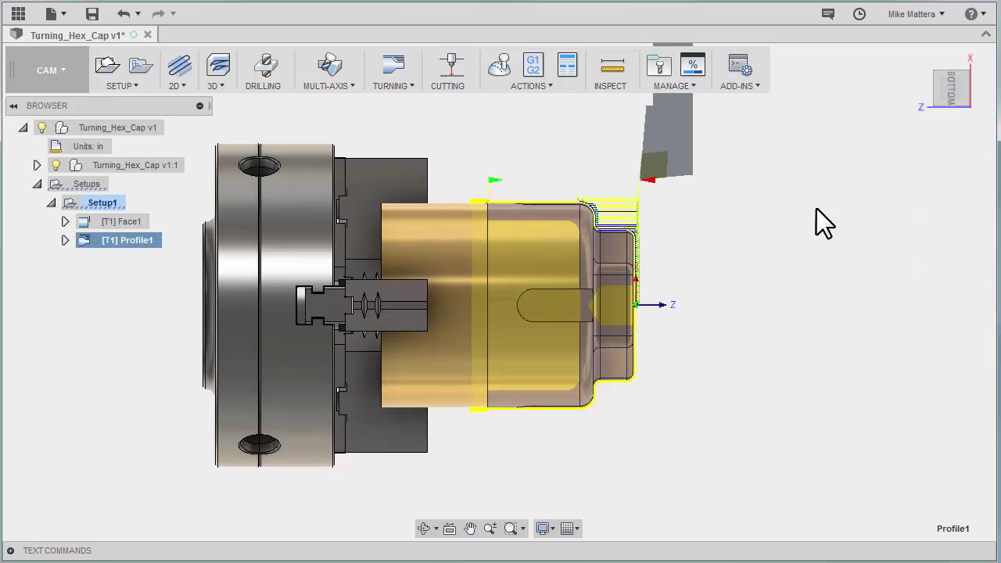
scroll(764, 165, up, 5)
scroll(485, 369, up, 2)
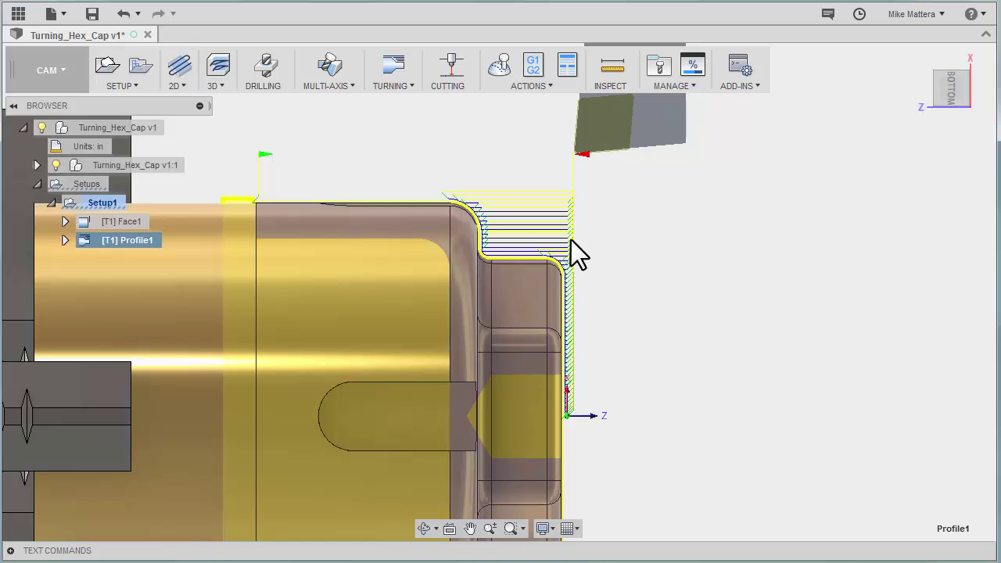
Step: Reopen Profile1 and turn off finishing passes in the Passes tab
right_click(117, 238)
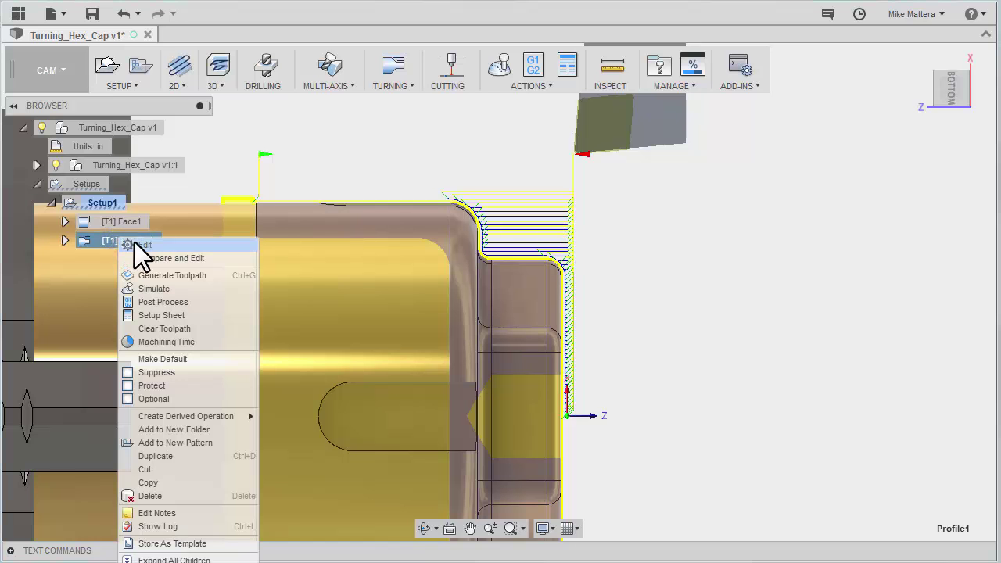
click(139, 245)
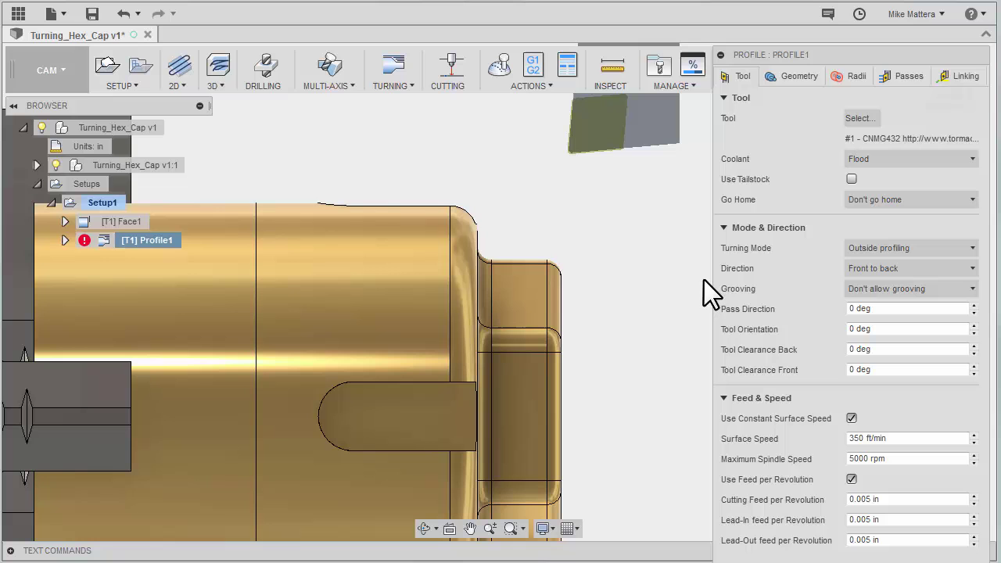
click(906, 77)
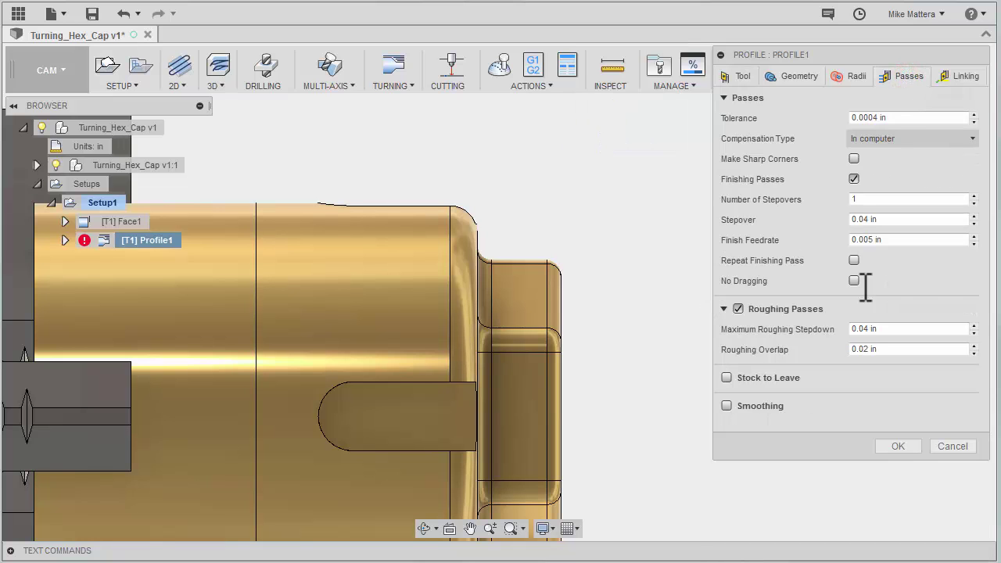
click(862, 329)
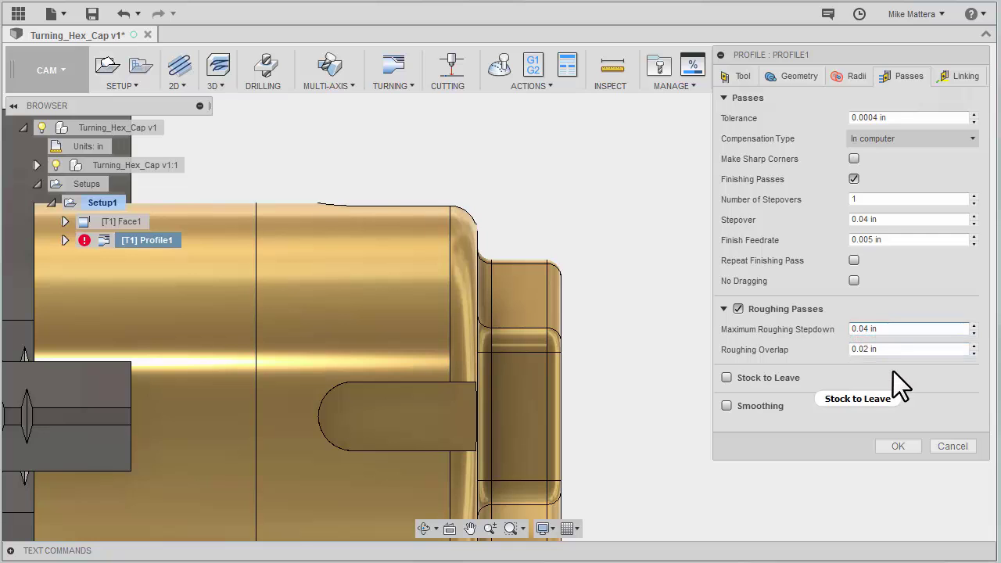
mouse_move(893, 371)
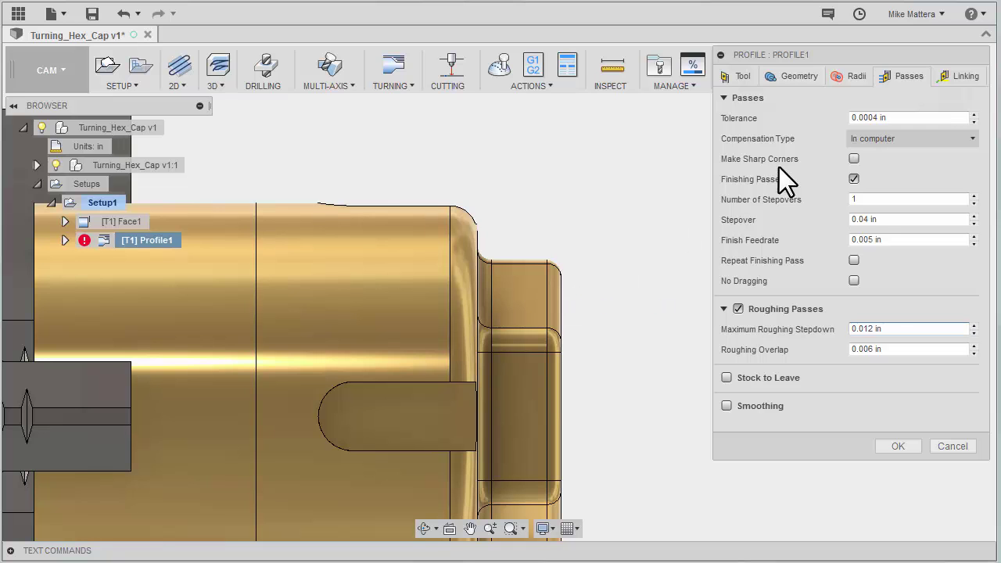
click(854, 179)
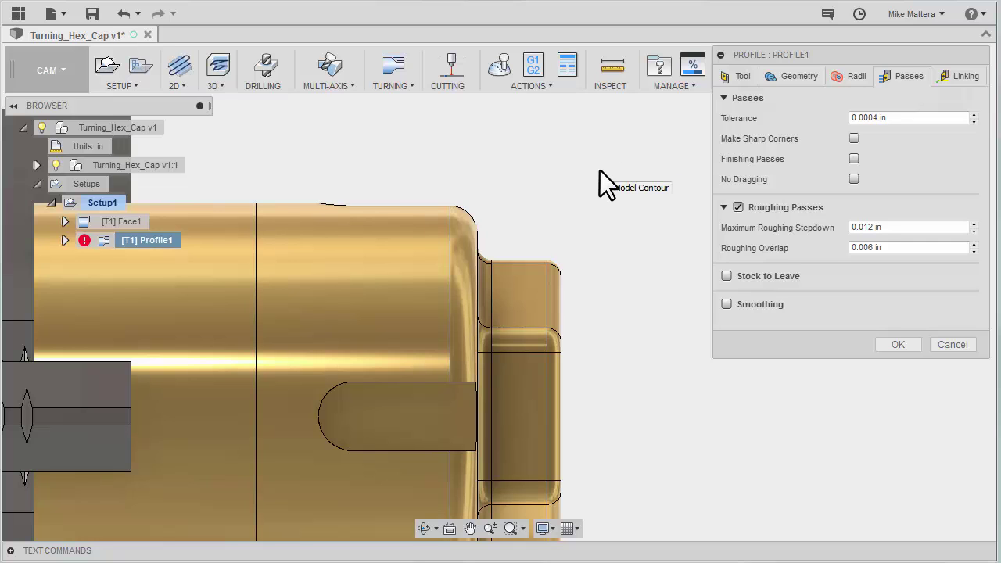
Step: Enable stock to leave with 0.03 in radial allowance and accept the profile
click(726, 276)
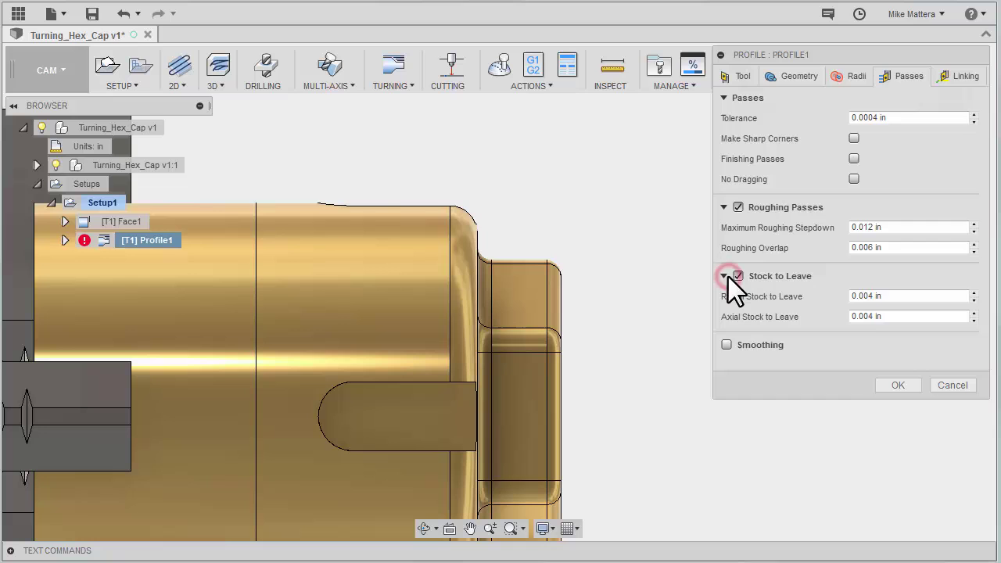
double_click(869, 297)
text(0.03)
mouse_move(883, 320)
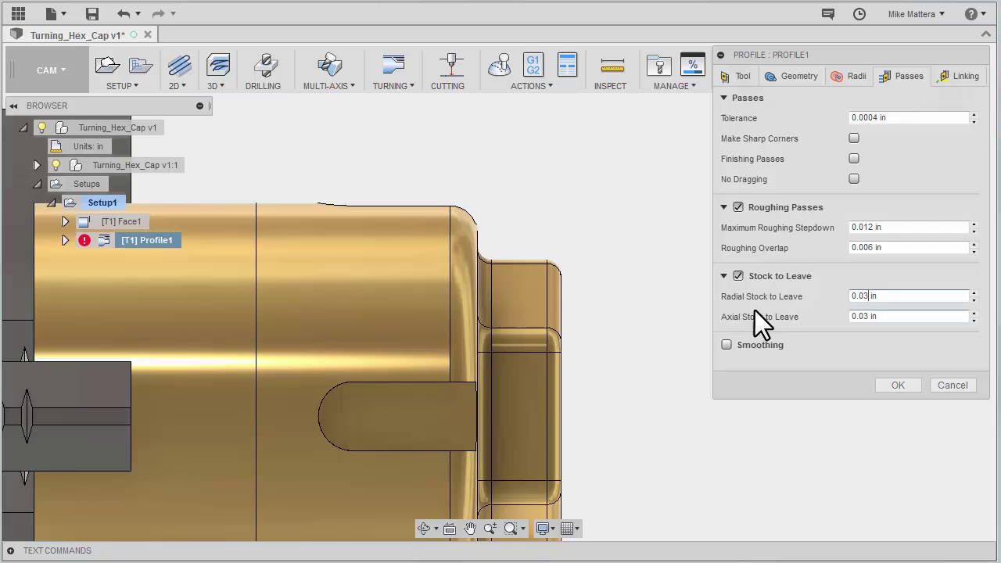
mouse_move(878, 295)
click(886, 385)
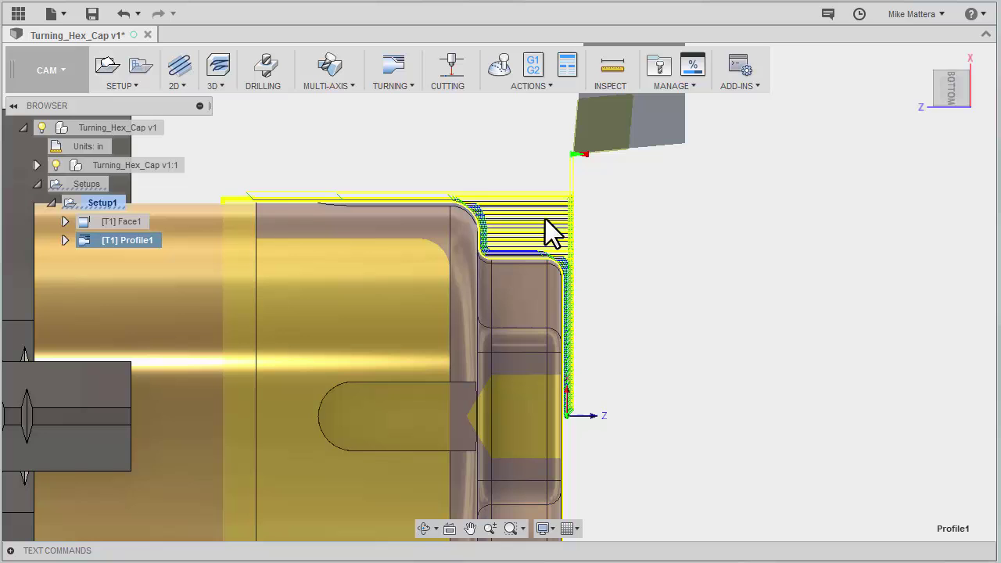
Step: Change Profile1's Maximum Roughing Stepdown from 0.012 in to 0.12 in and accept
right_click(122, 241)
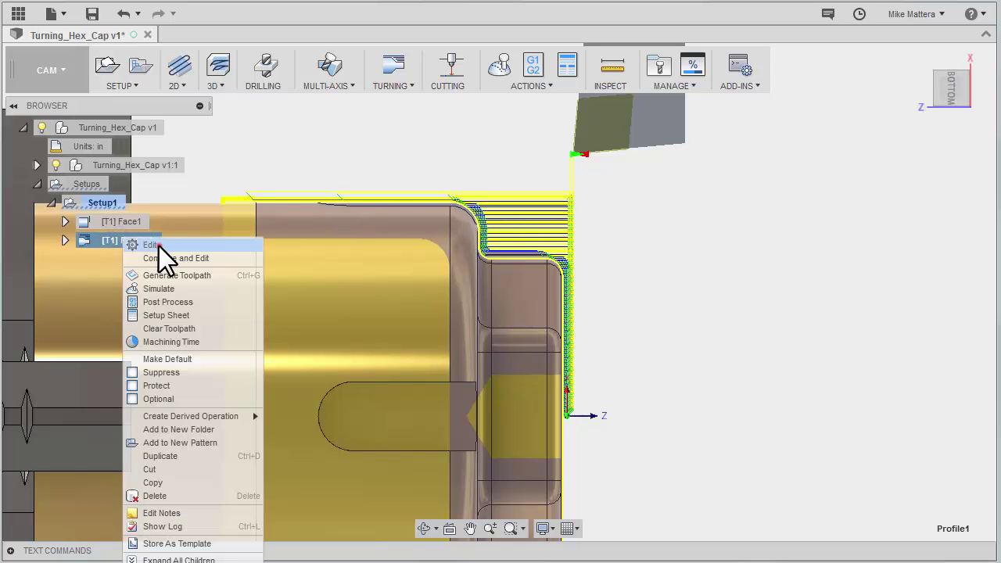
click(158, 246)
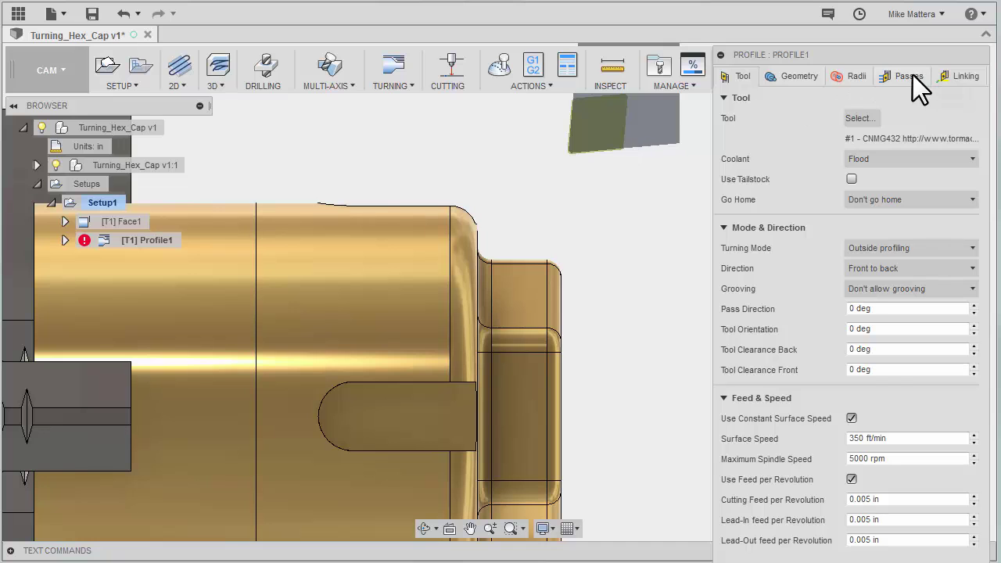
click(908, 78)
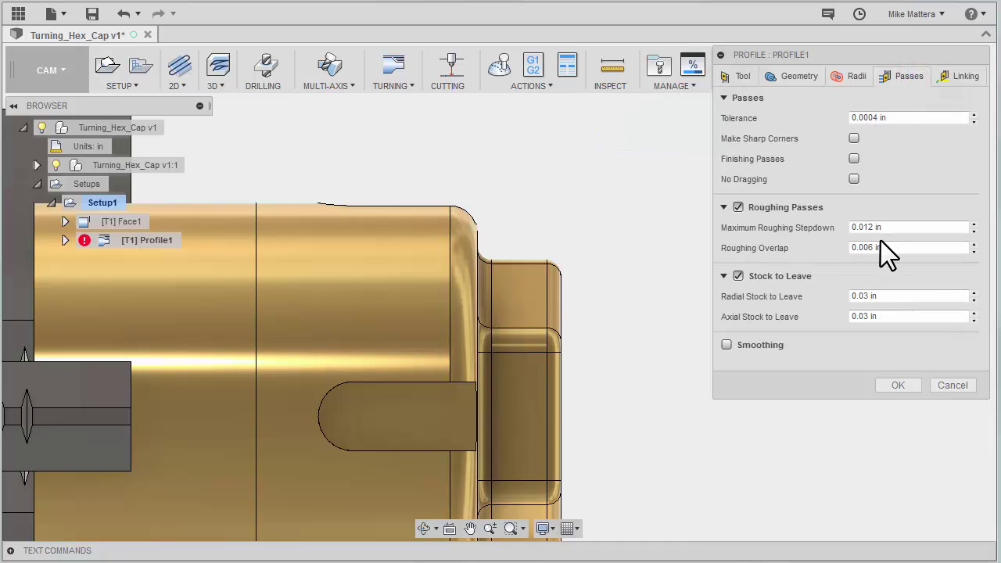
click(866, 226)
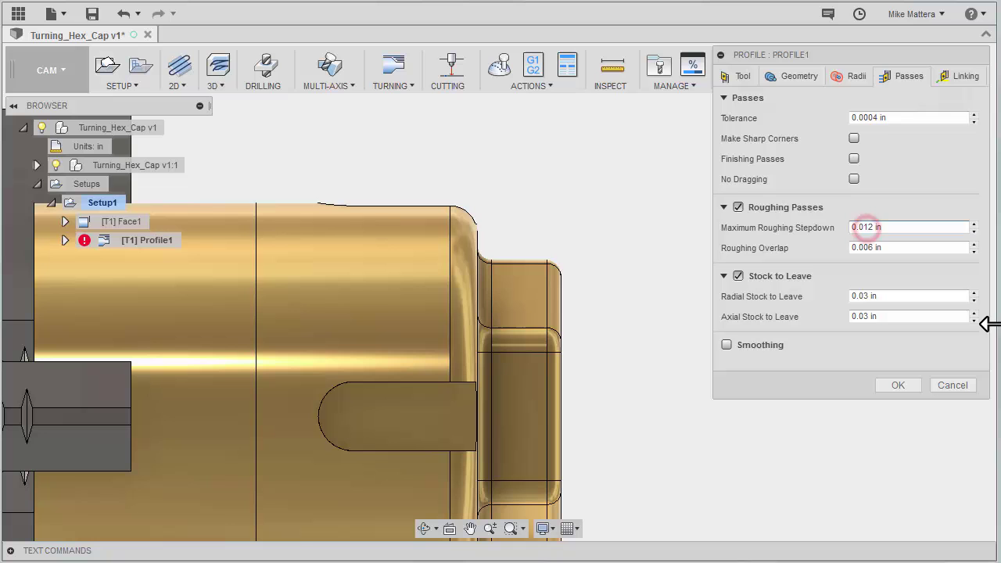
click(865, 227)
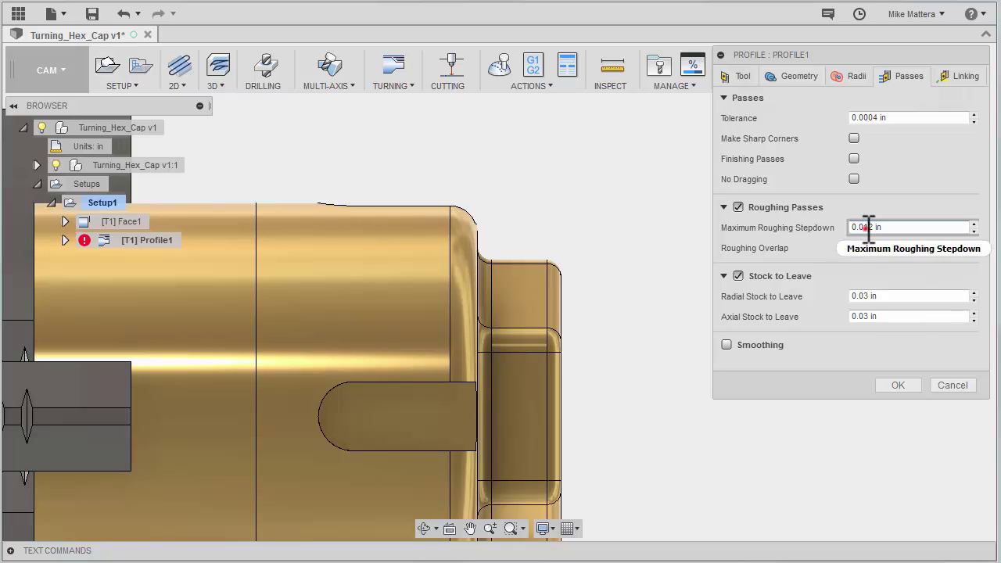
key(BackSpace)
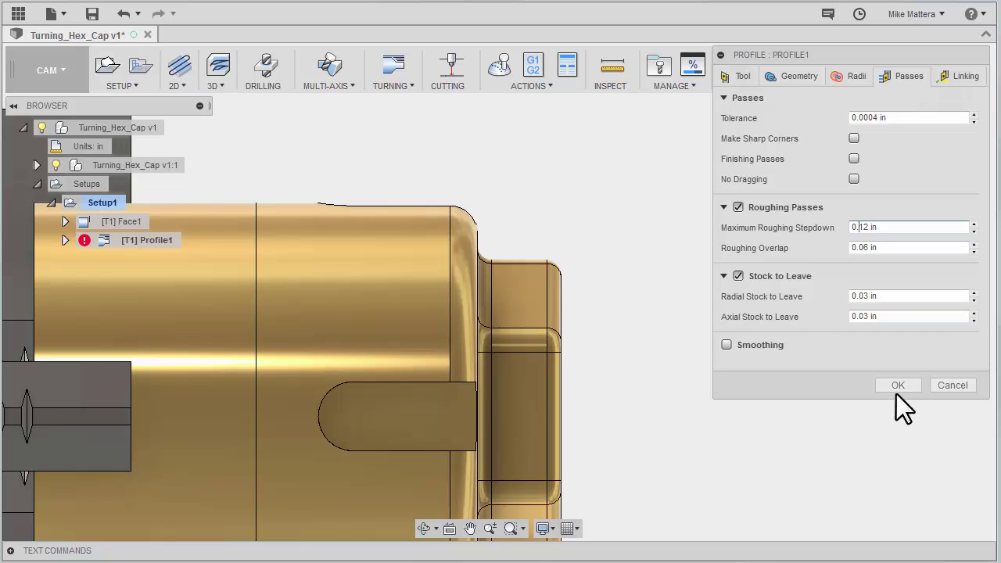
click(901, 386)
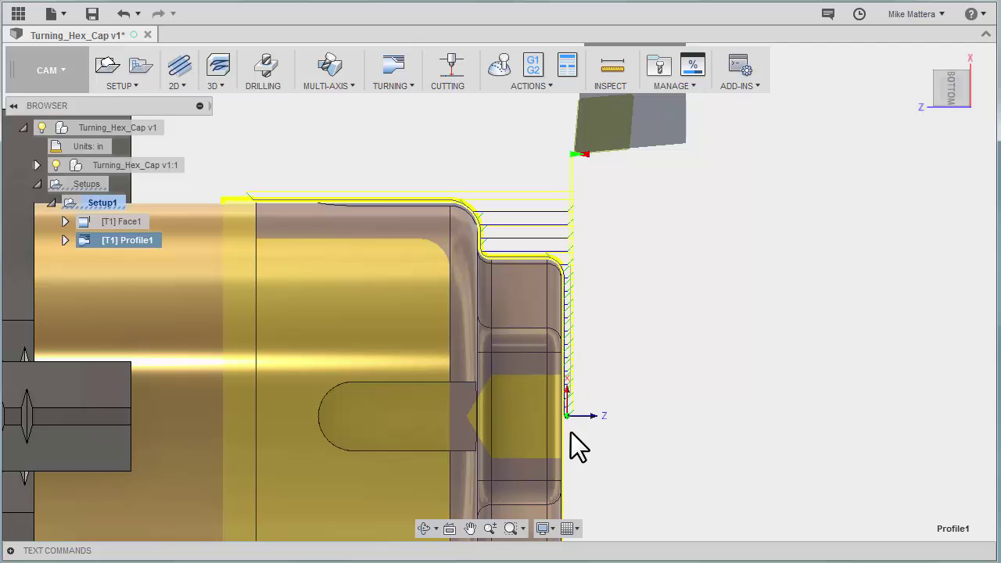
Step: Tick Rest Machining from previous operations in Profile1's Geometry tab and accept
right_click(123, 243)
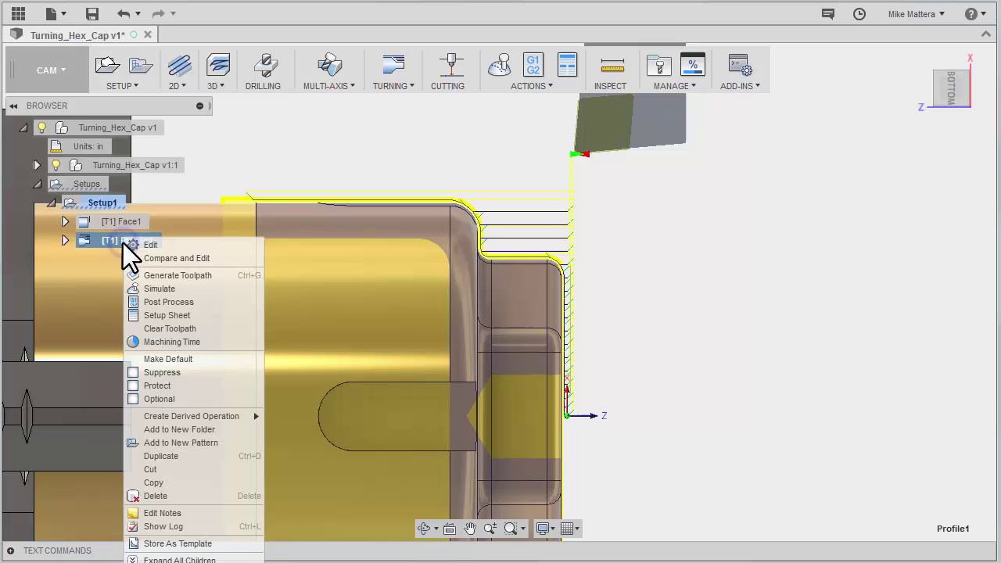
click(156, 247)
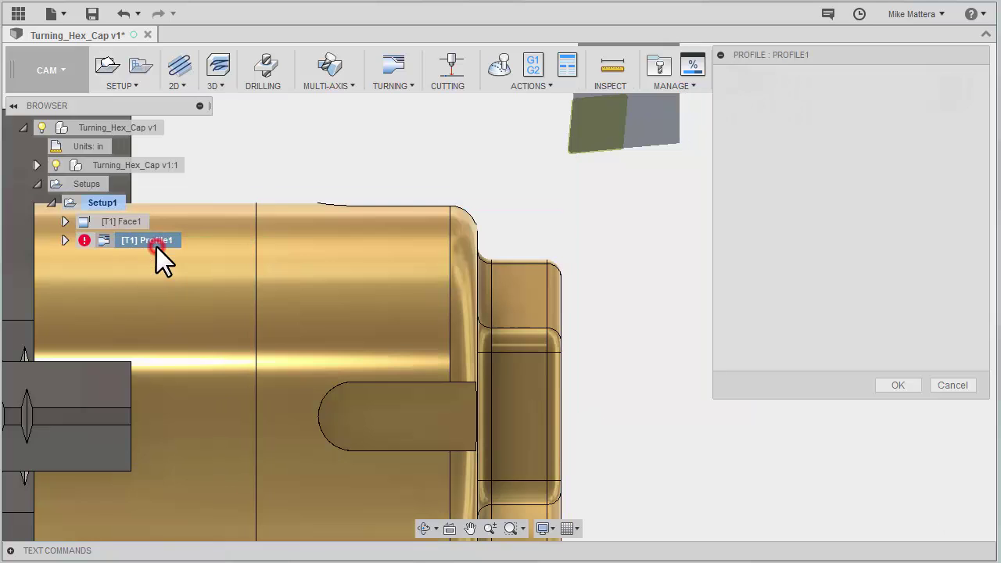
click(799, 79)
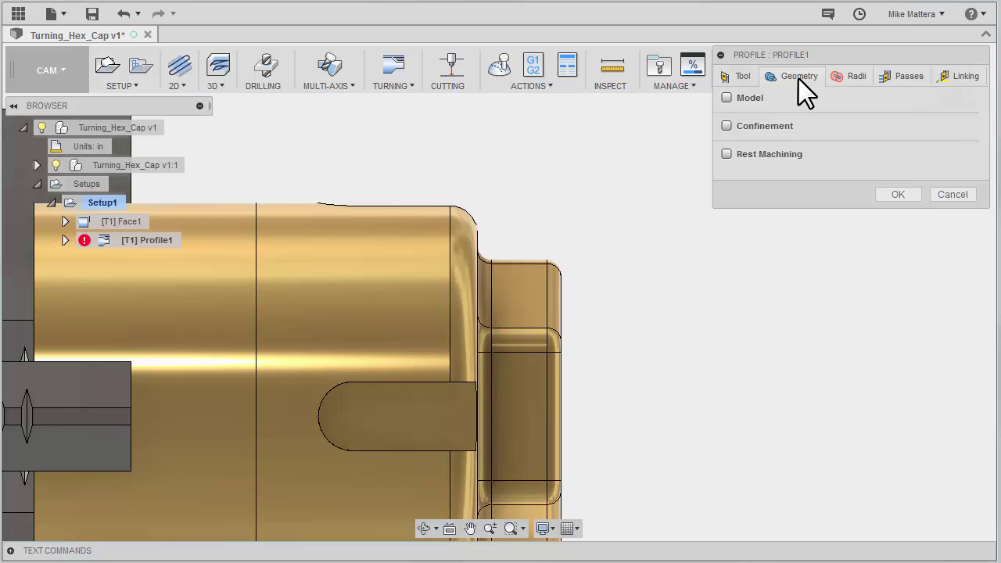
click(726, 154)
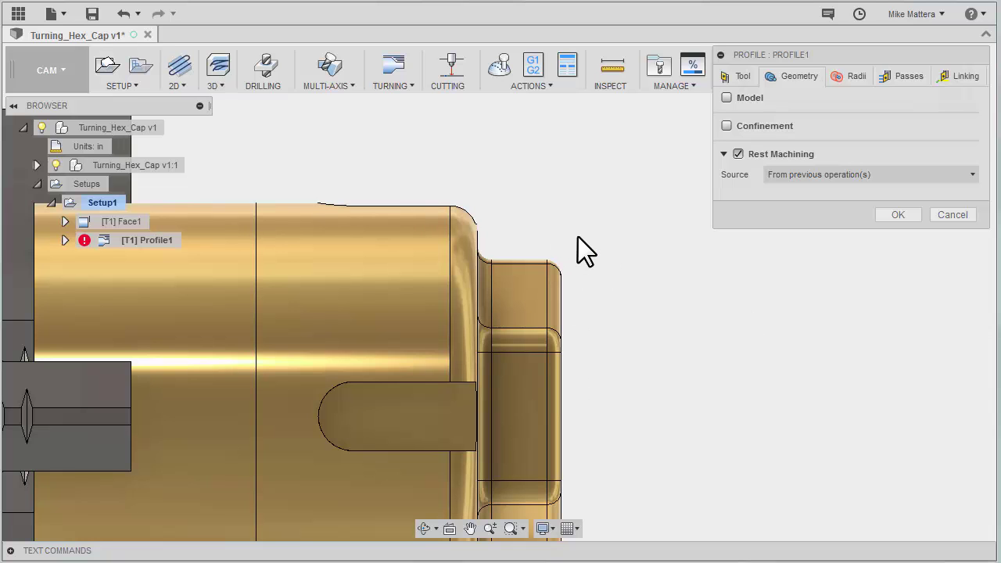
click(897, 215)
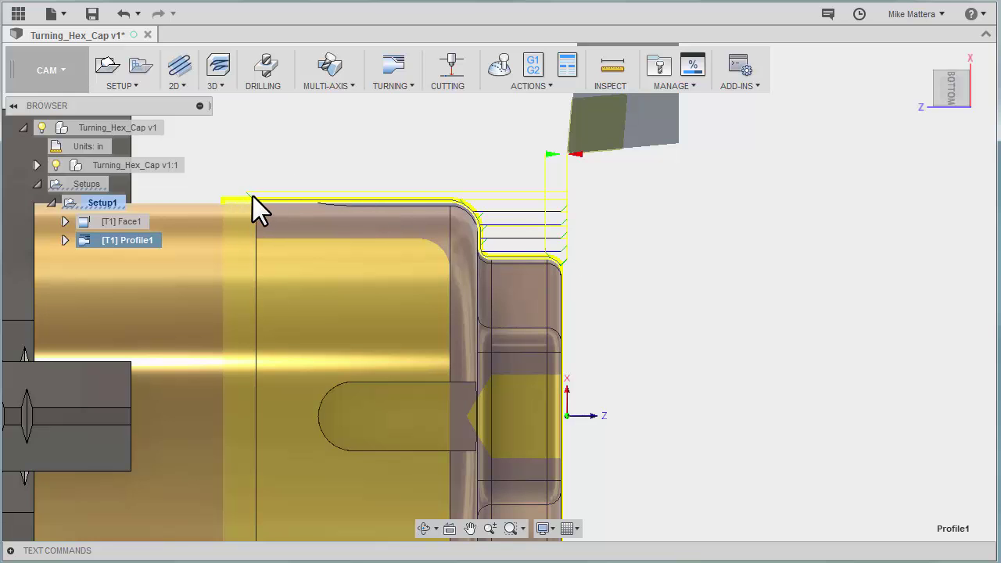
Step: Reopen Profile1 and untick Rest Machining in the Geometry tab
right_click(127, 241)
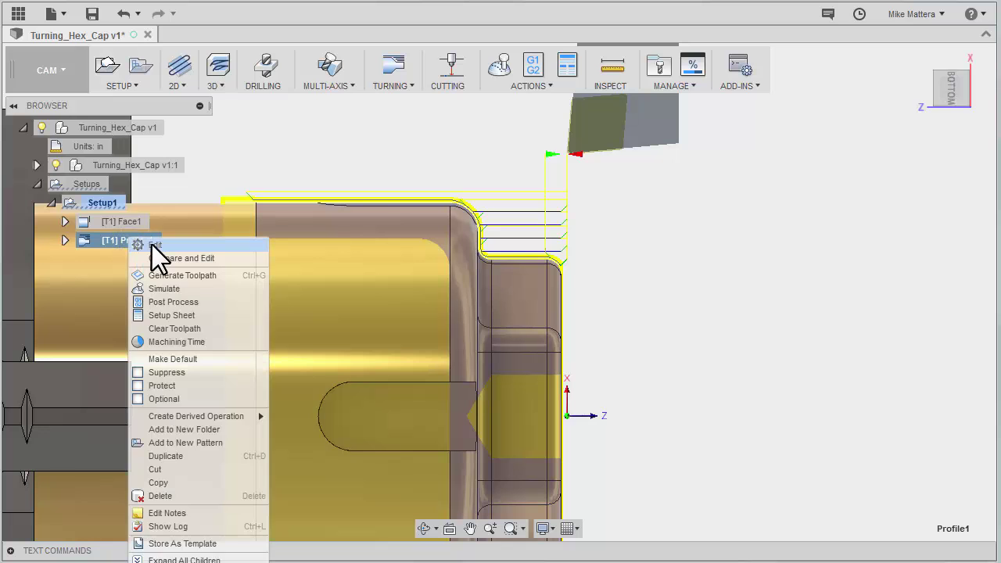
click(153, 244)
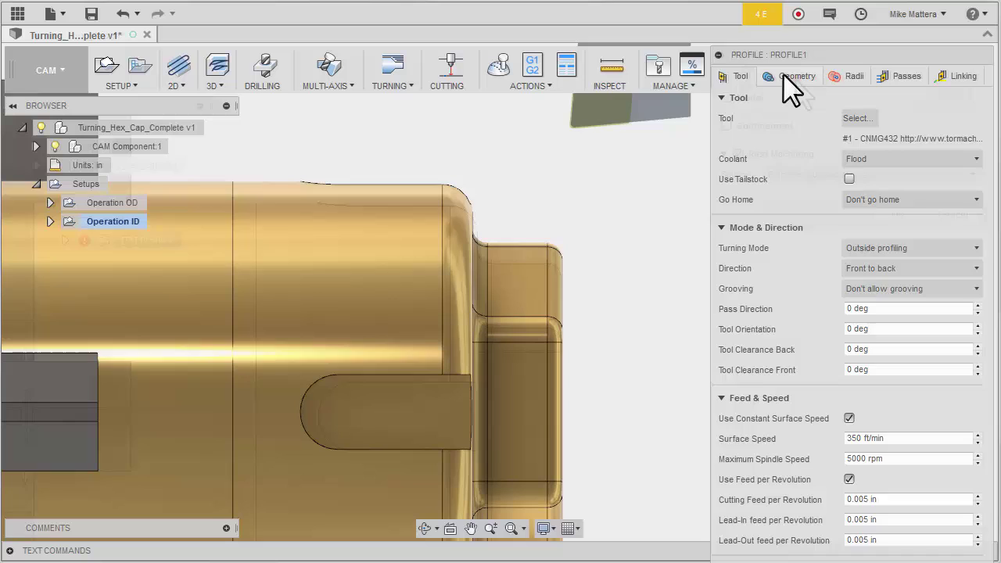
click(784, 75)
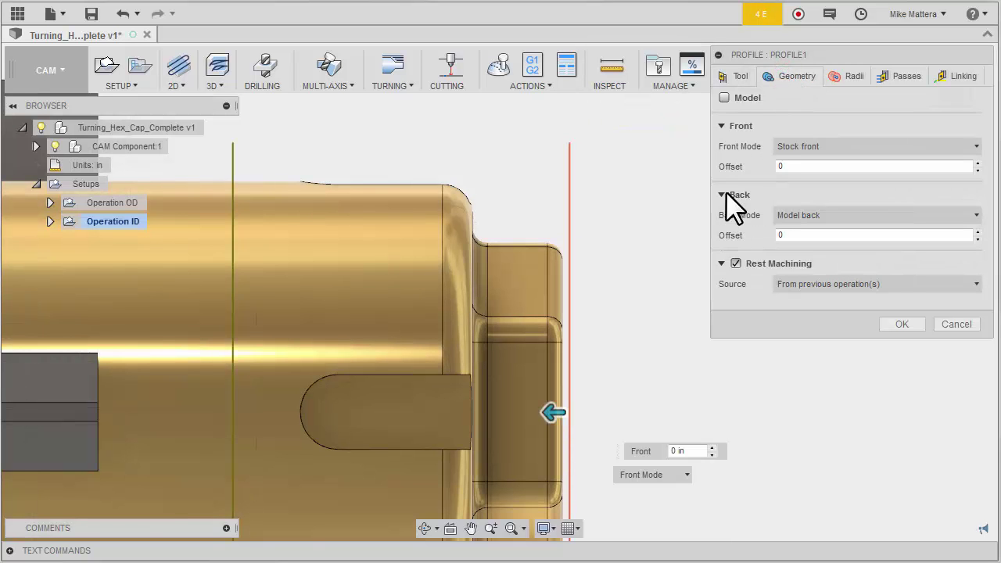
click(734, 263)
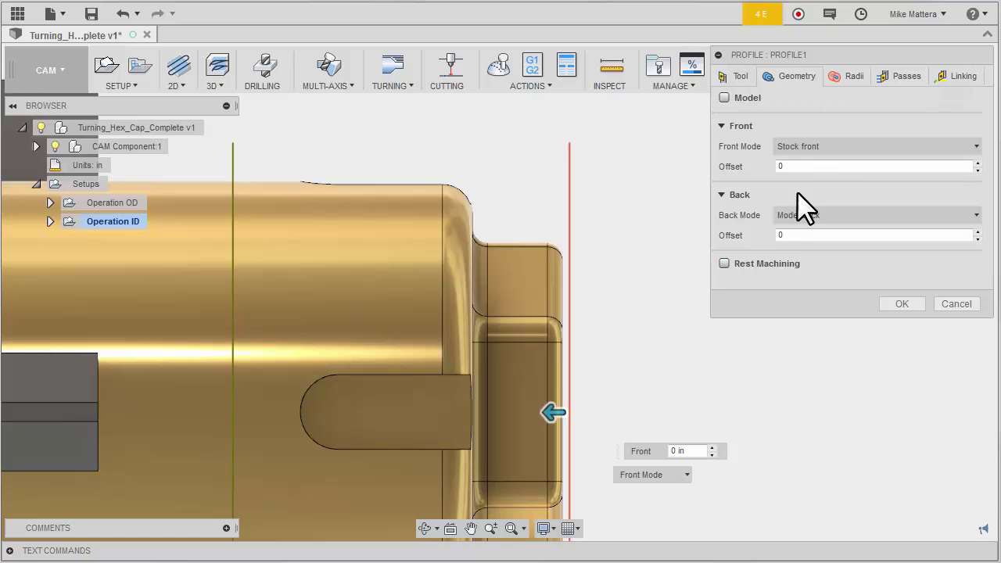
Step: Confine the front at stock front offset -0.06 in and back at model back offset -0.3 in
mouse_move(823, 146)
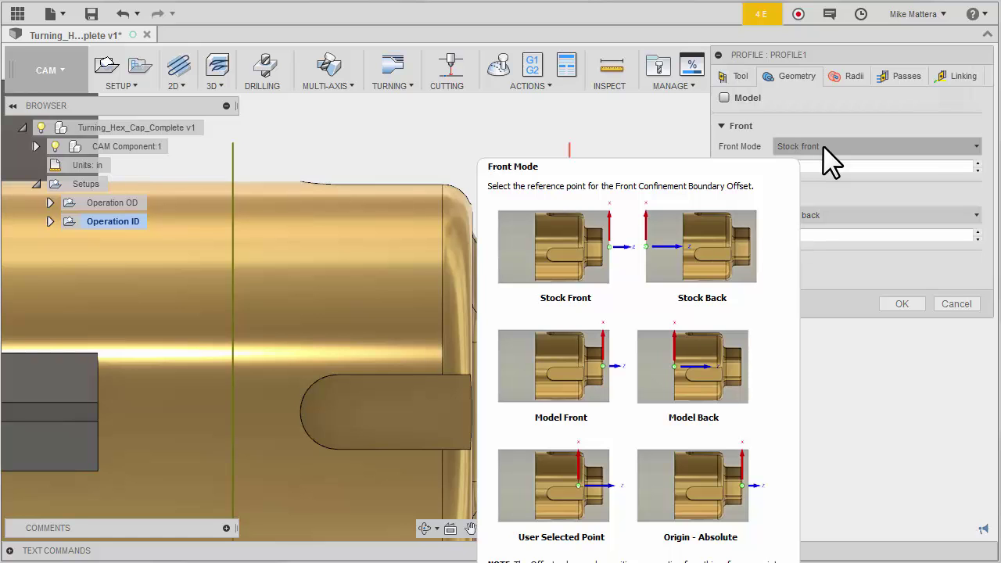
click(822, 146)
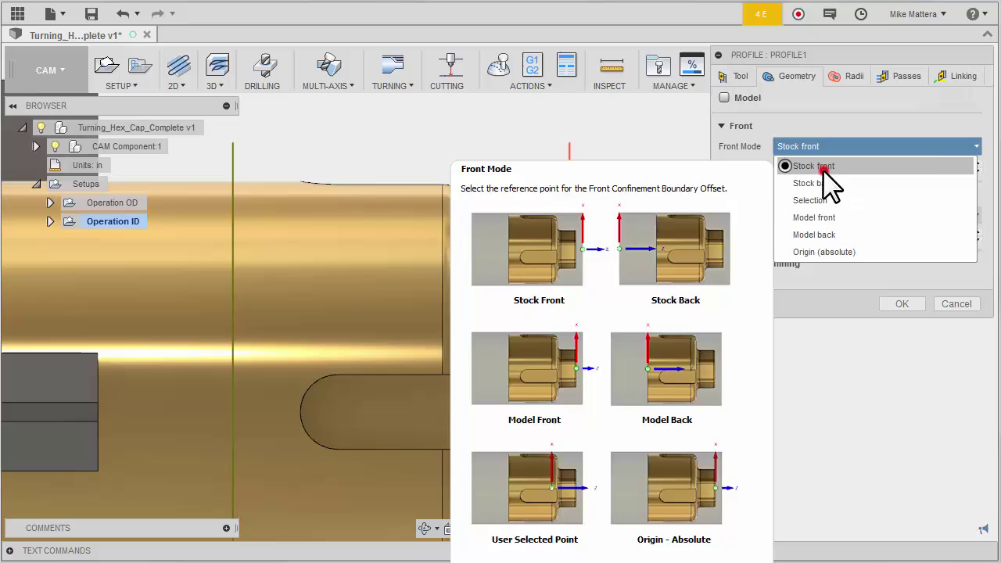
click(823, 166)
click(799, 165)
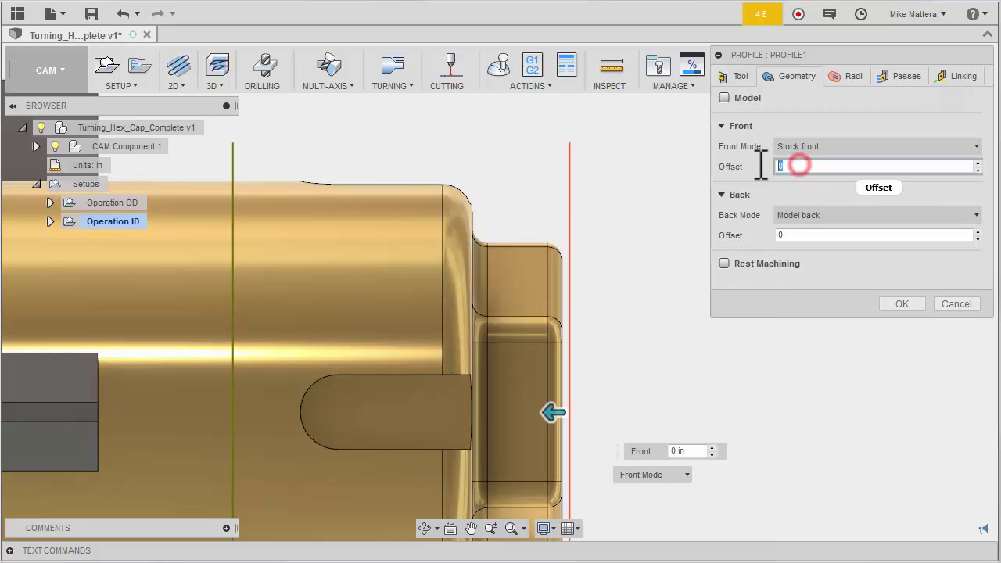
text(-.06)
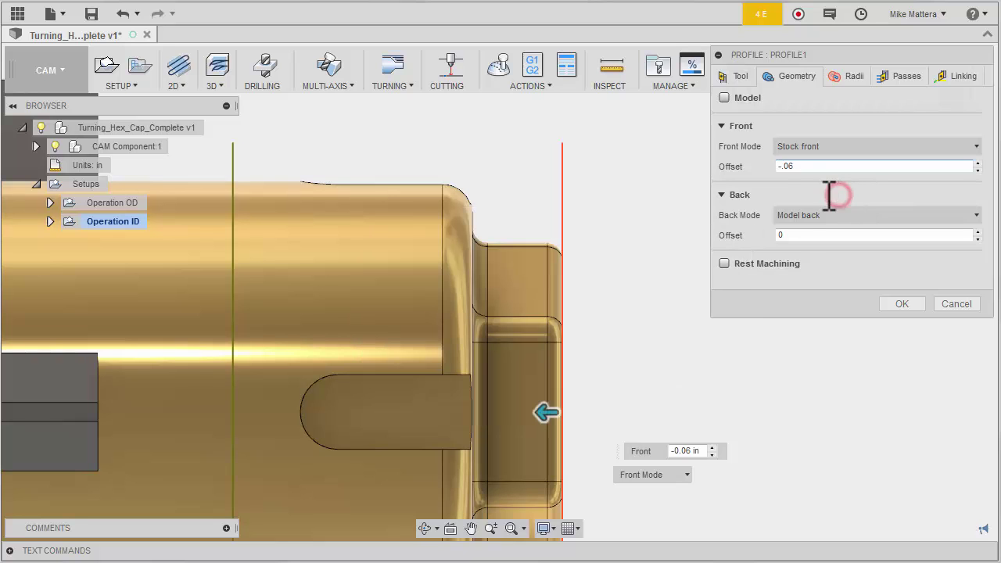
mouse_move(839, 217)
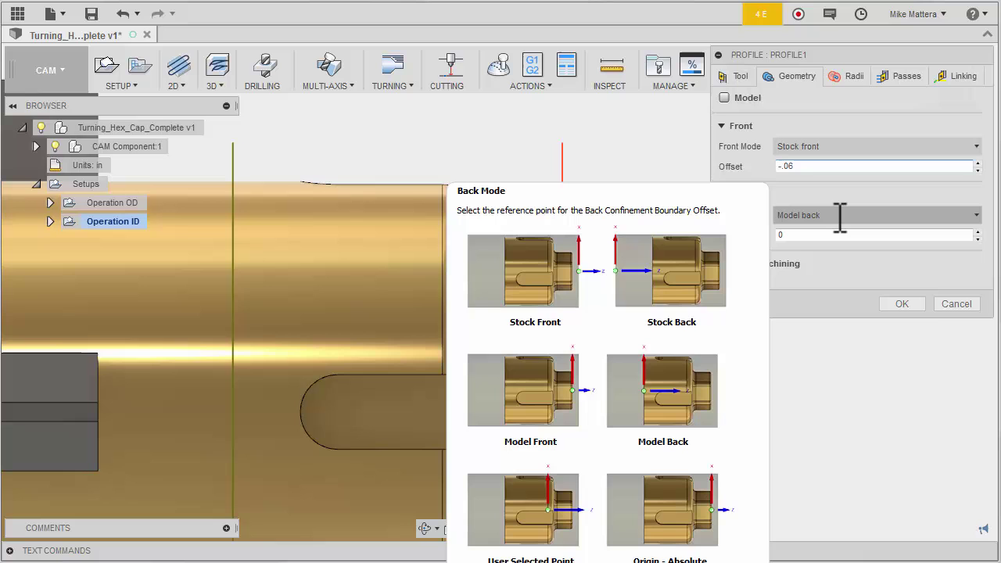
double_click(827, 233)
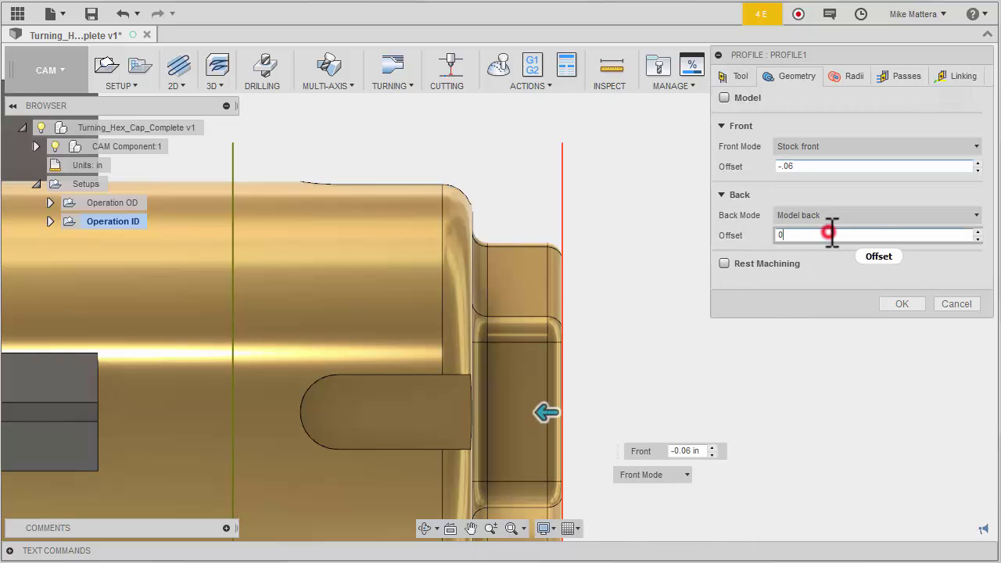
text(-.3)
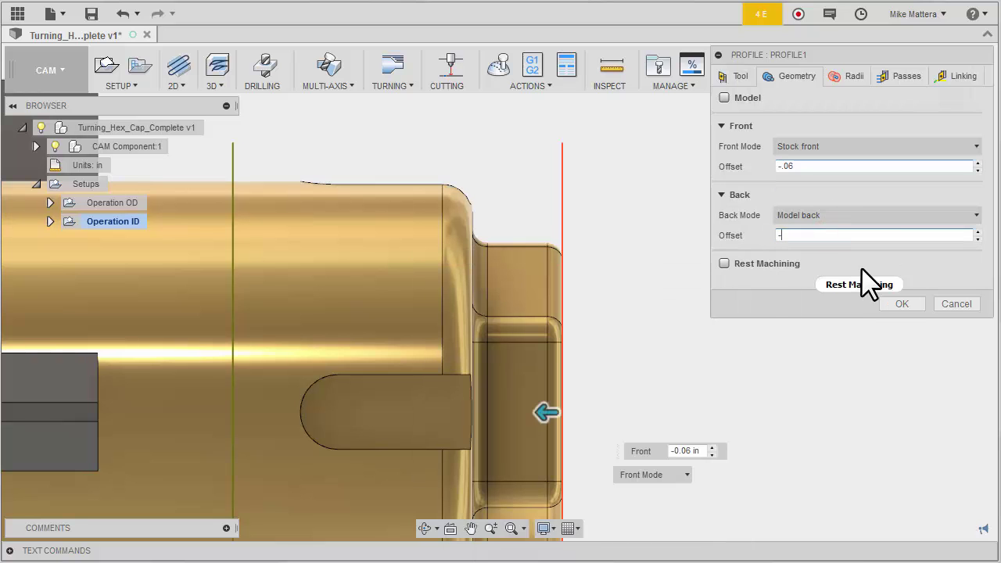
mouse_move(861, 267)
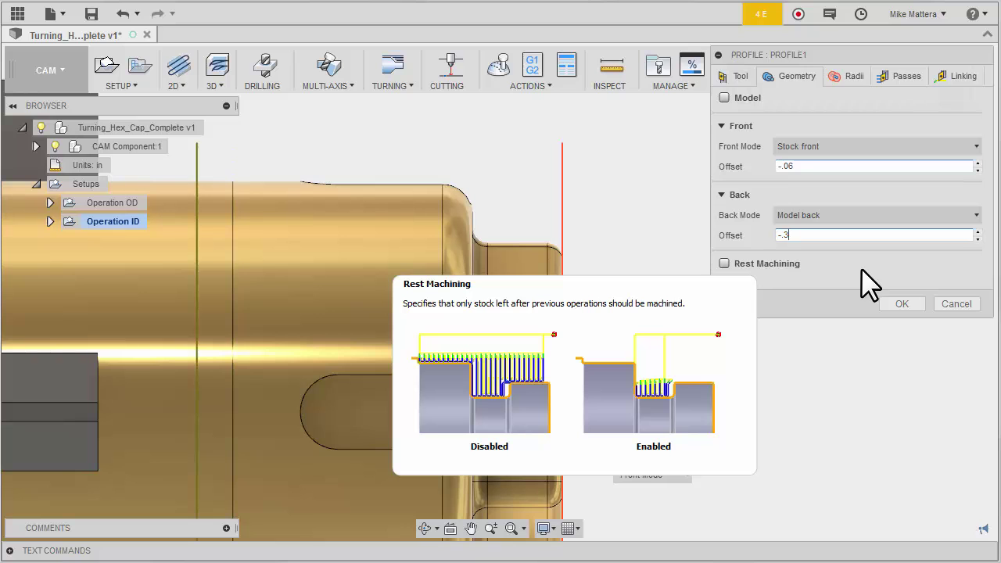
key(Tab)
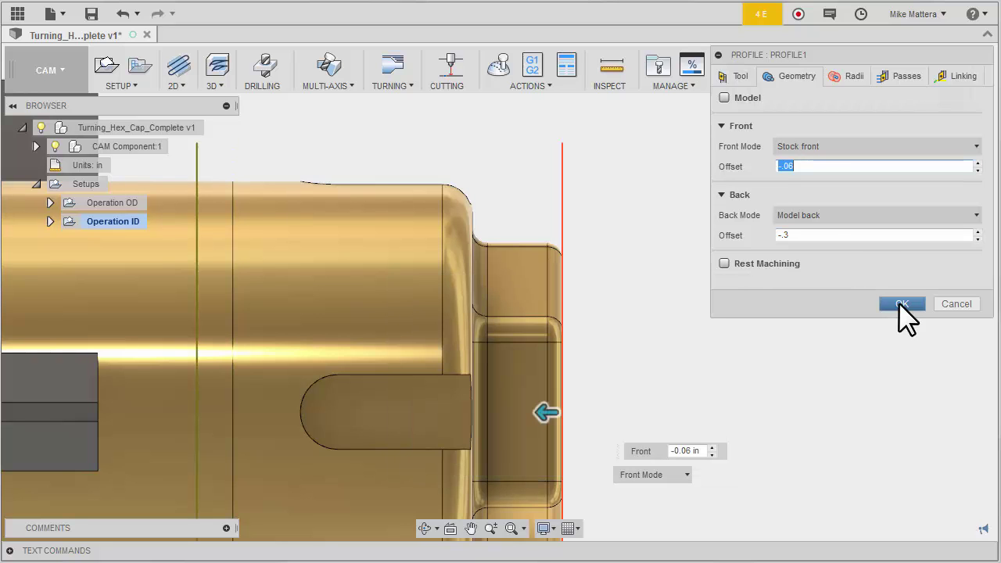
Step: Accept the confined Profile1 settings and let its toolpath regenerate
click(899, 305)
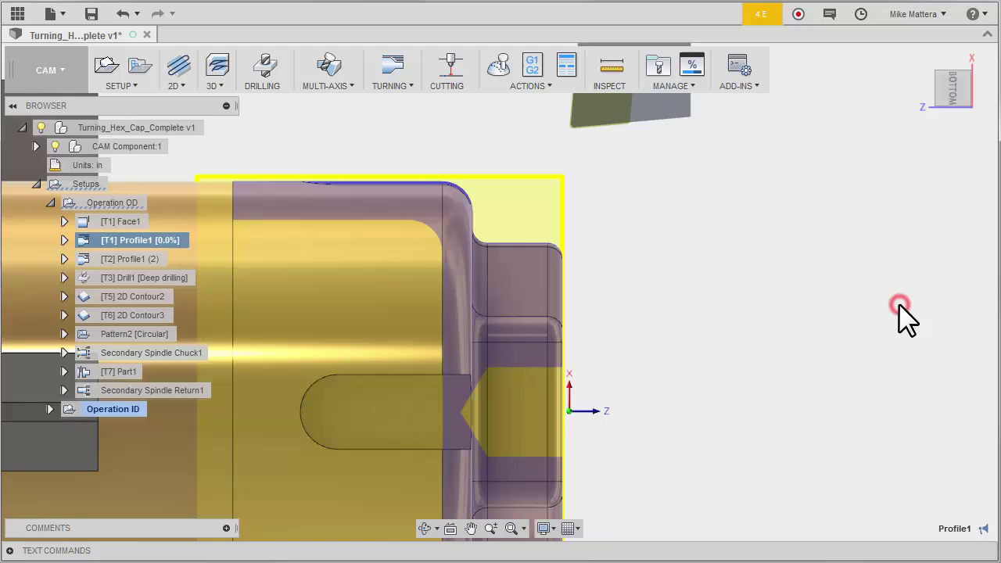